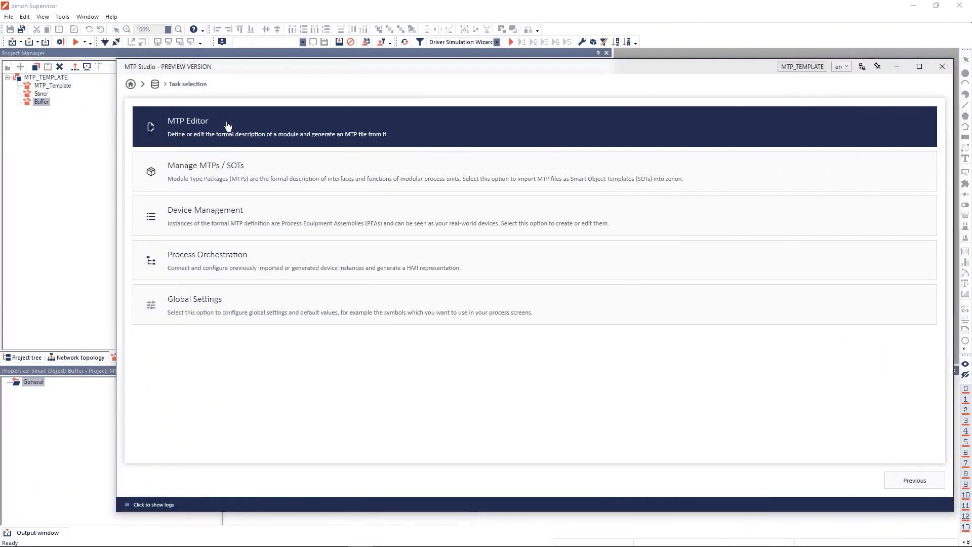
- Open Buffer v4.0.0.mtp from the Demo MTP folder and review its revision history
{"action": "left_click", "coordinate": [227, 125]}
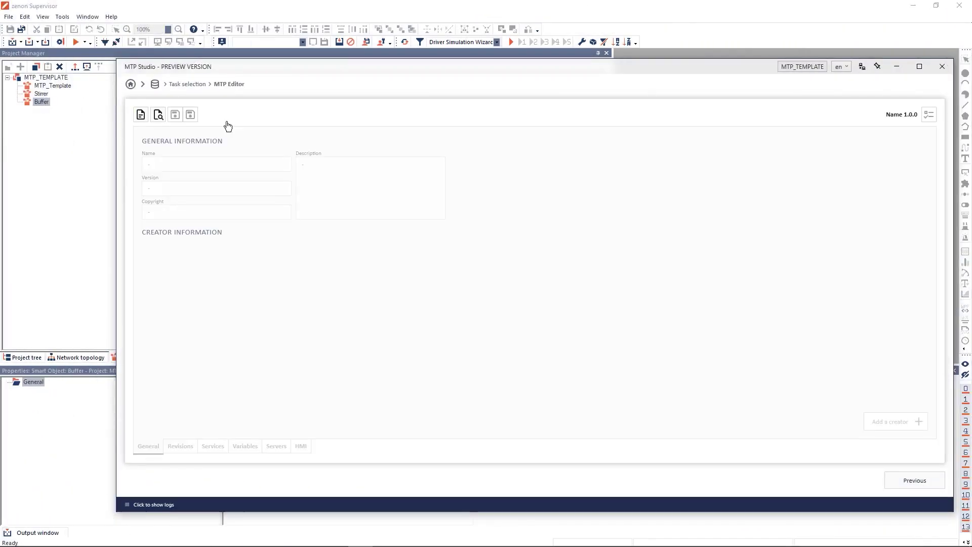
{"action": "left_click", "coordinate": [158, 115]}
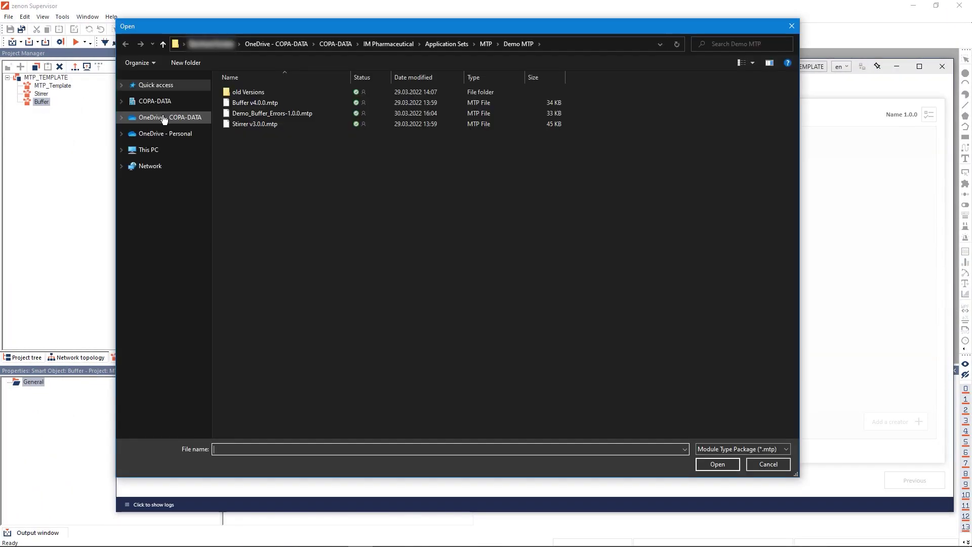
{"action": "left_click", "coordinate": [247, 103]}
{"action": "double_click", "coordinate": [247, 103]}
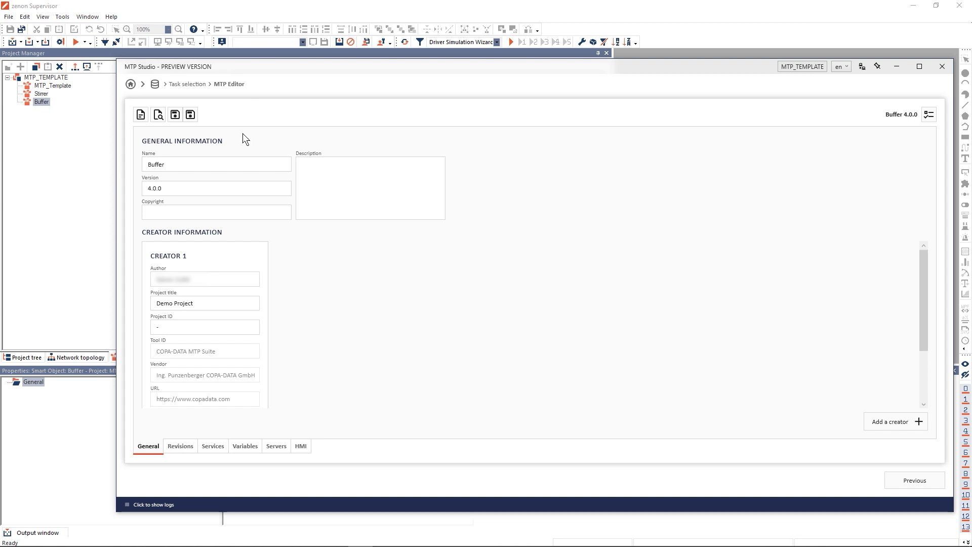
{"action": "left_click", "coordinate": [180, 448]}
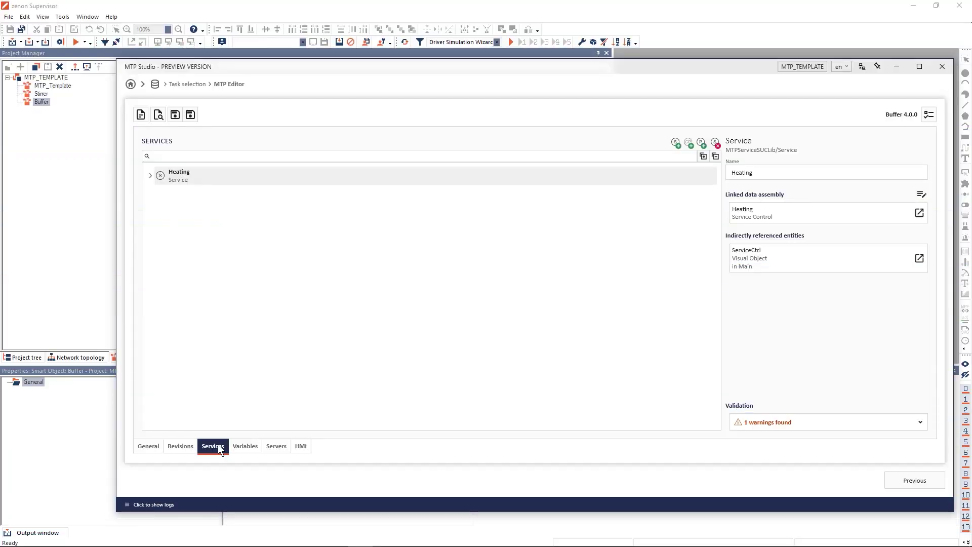
- Expand Heating and Heat_Temperature, inspect Temperature_Setpoint and Fill_Level_Stirrer, then reselect Heat_Temperature
{"action": "left_click", "coordinate": [151, 177]}
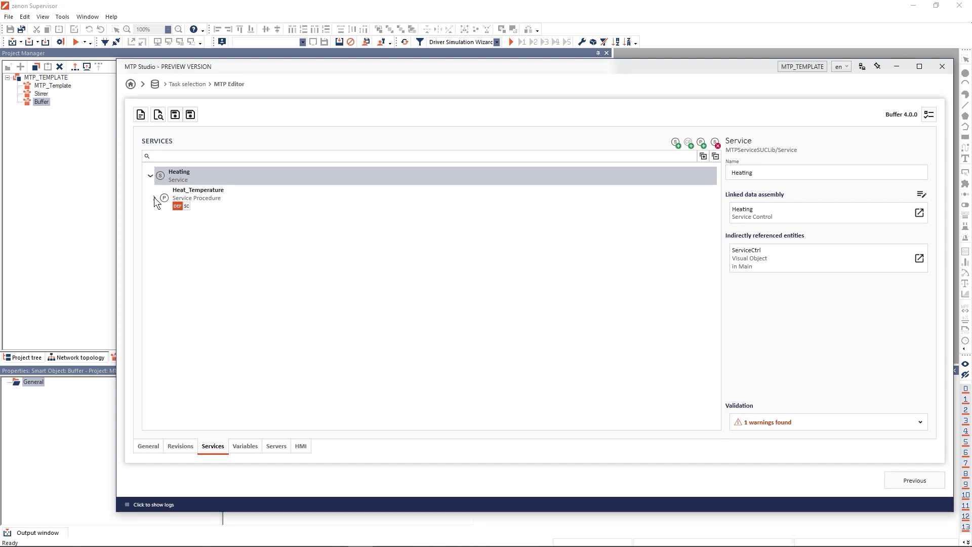
{"action": "left_click", "coordinate": [155, 197]}
{"action": "left_click", "coordinate": [190, 196]}
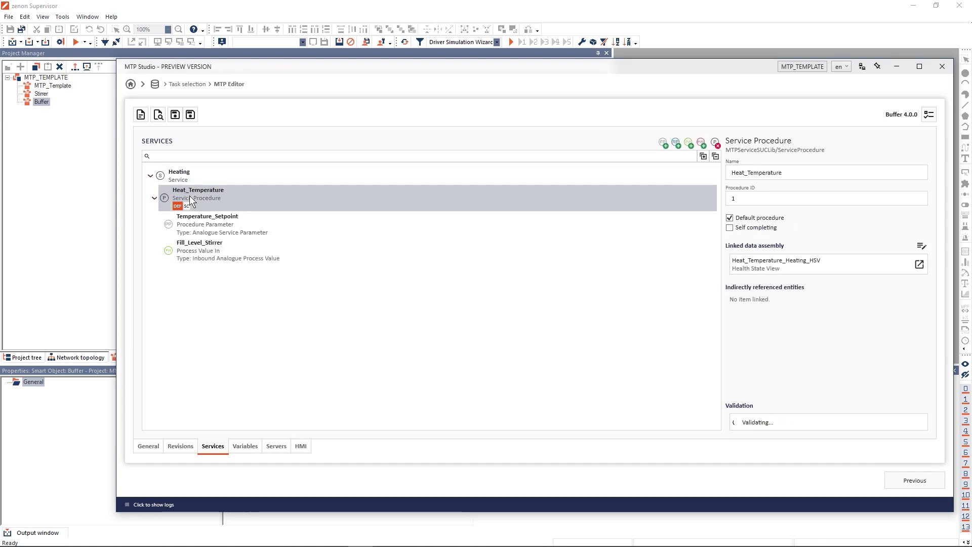
{"action": "left_click", "coordinate": [196, 225]}
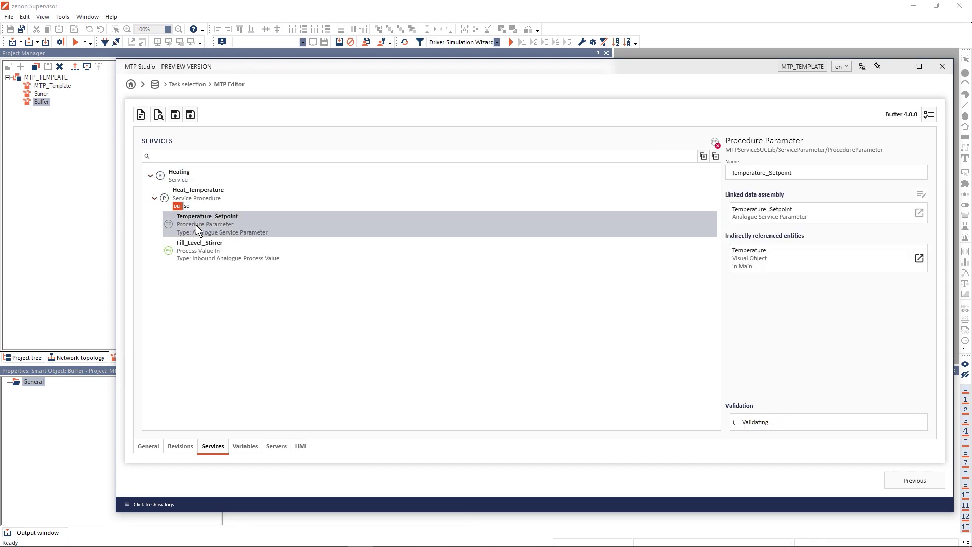
{"action": "left_click", "coordinate": [202, 253]}
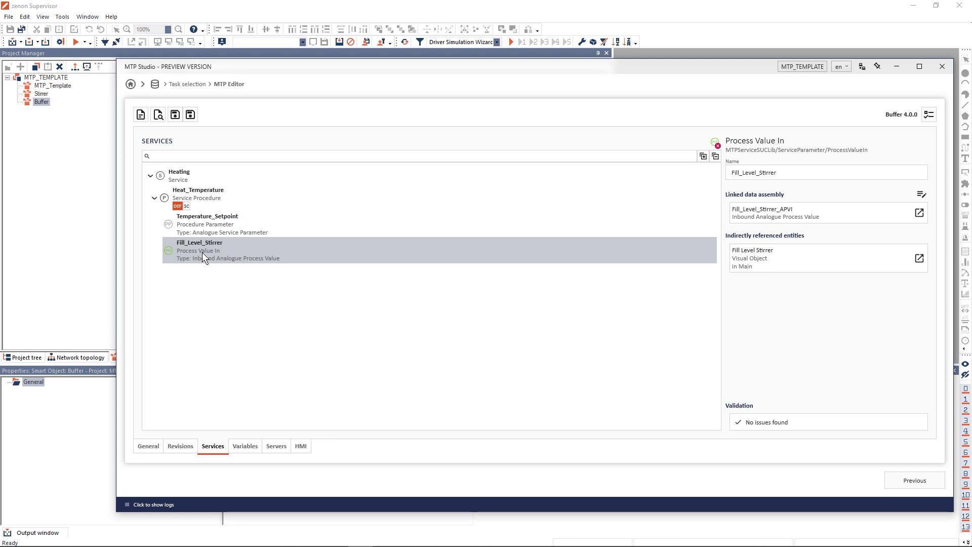
{"action": "left_click", "coordinate": [205, 197]}
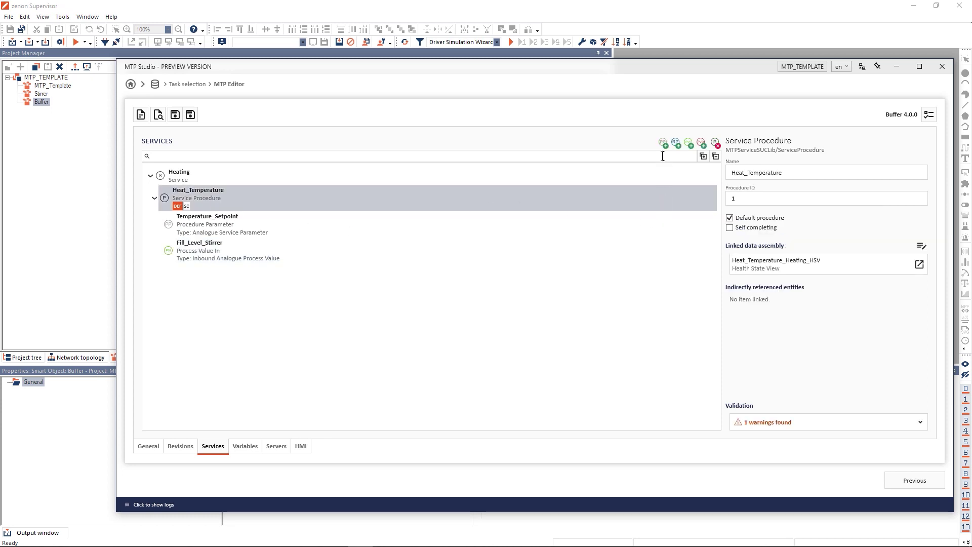
- Add an AnaMon-type process value out parameter to Heat_Temperature
{"action": "left_click", "coordinate": [701, 144]}
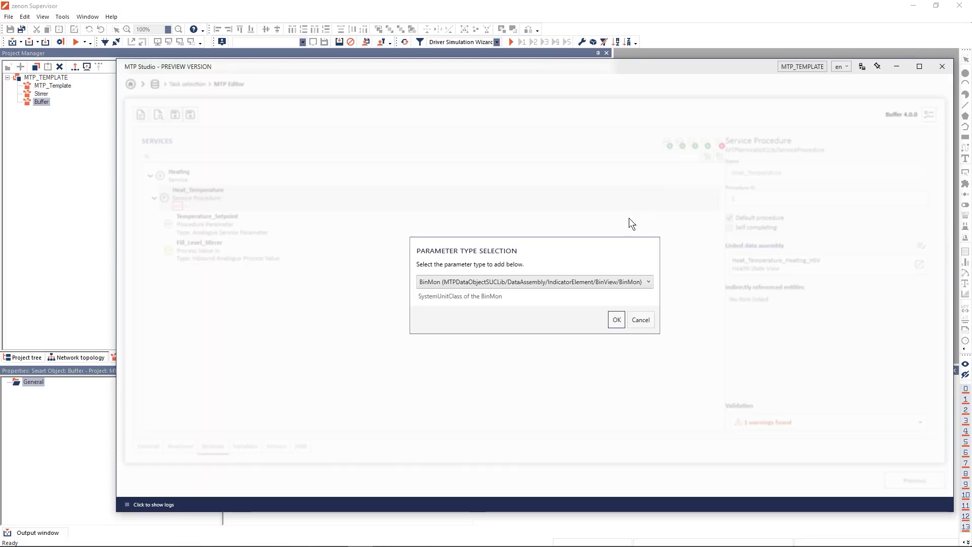
{"action": "left_click", "coordinate": [591, 279]}
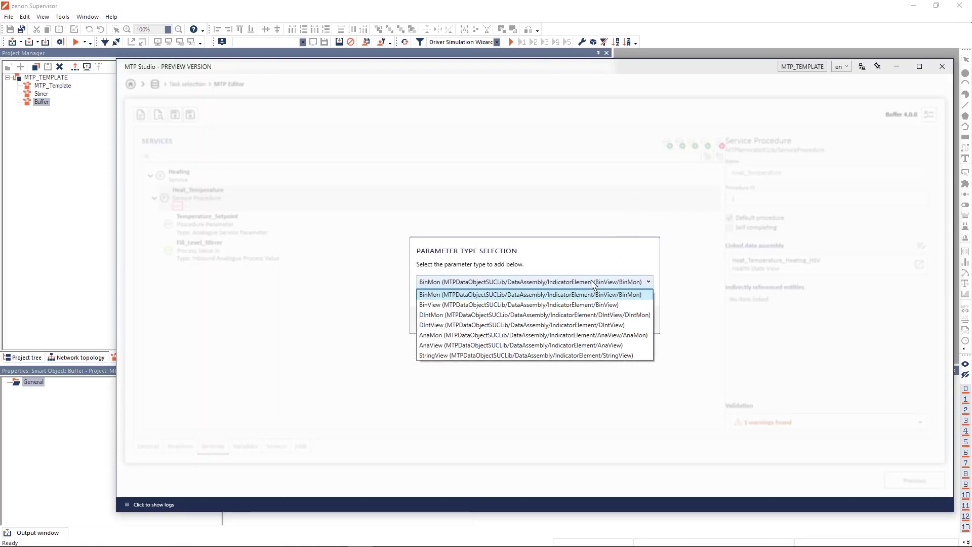
{"action": "left_click", "coordinate": [571, 341]}
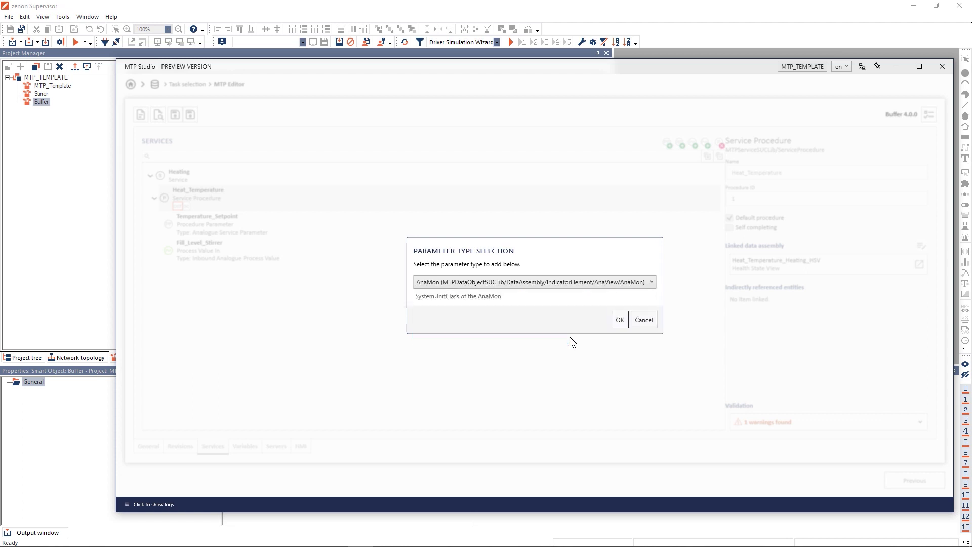
{"action": "left_click", "coordinate": [619, 320]}
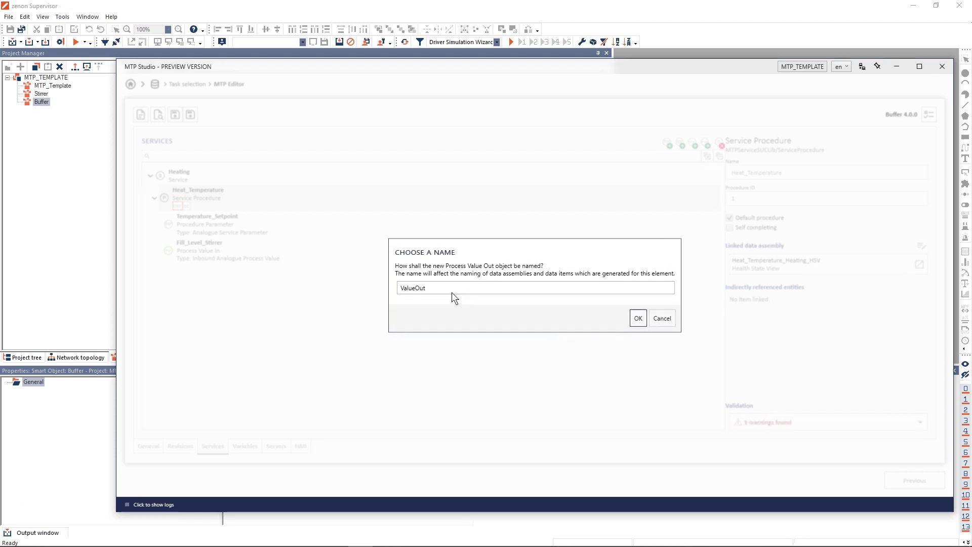
- Rename the new parameter to Demo and select it
{"action": "key", "text": "ctrl+a"}
{"action": "type", "text": "Demo"}
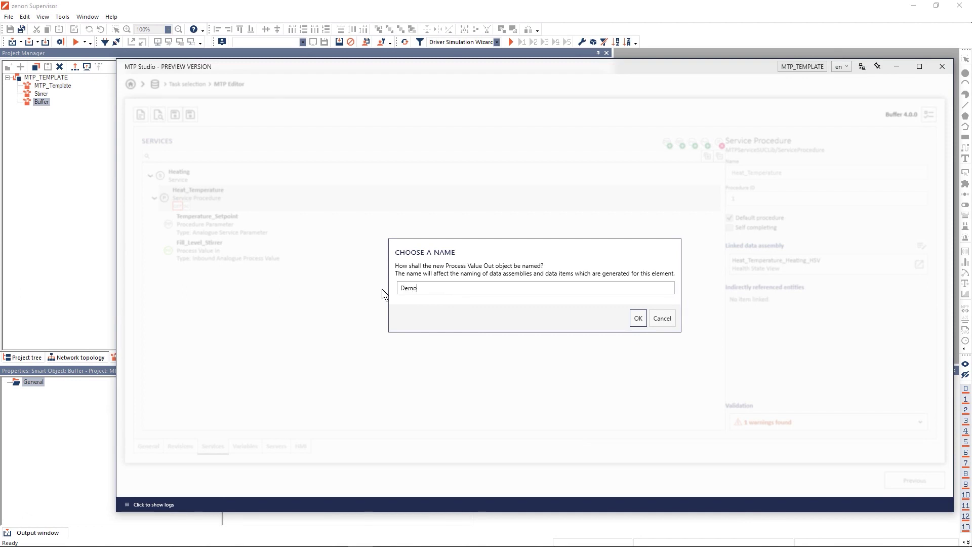
{"action": "key", "text": "Return"}
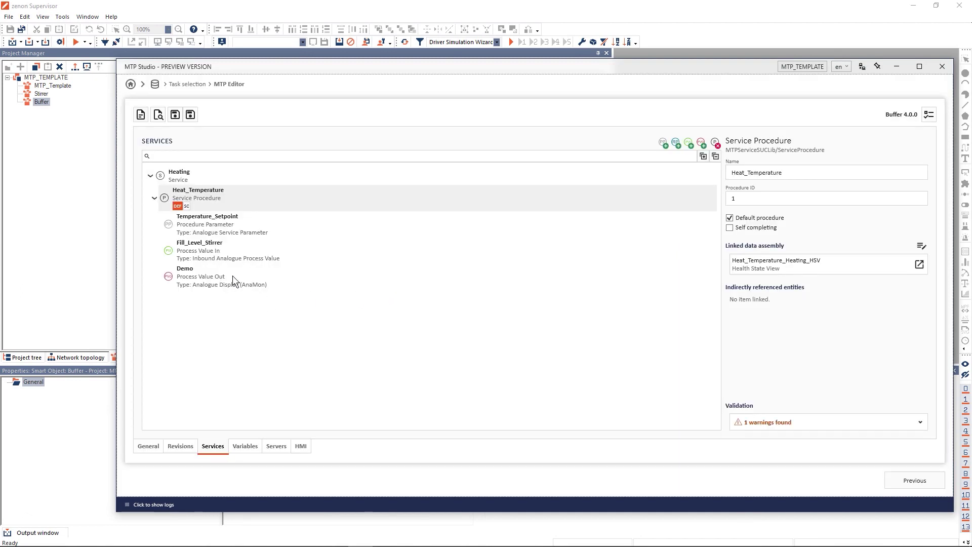
{"action": "left_click", "coordinate": [233, 276]}
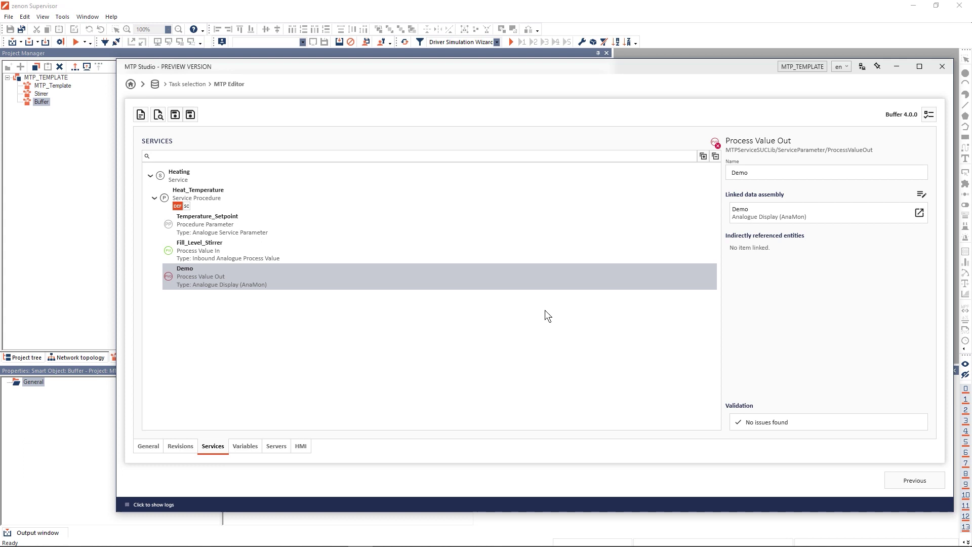
- Follow the Demo data assembly to Fill_Level_Stirrer_APVI and its Fill_Level_Stirrer parameter
{"action": "left_click", "coordinate": [920, 214]}
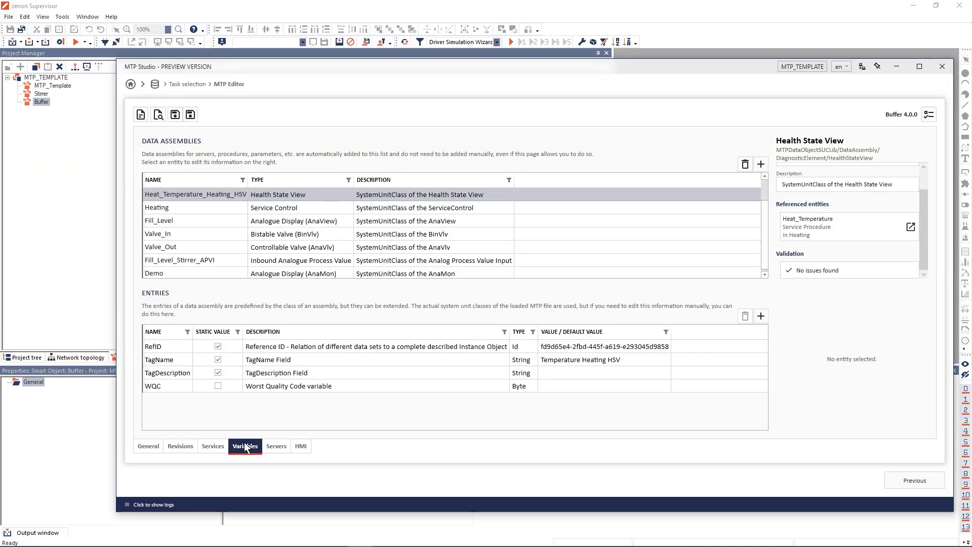
{"action": "left_click", "coordinate": [279, 258]}
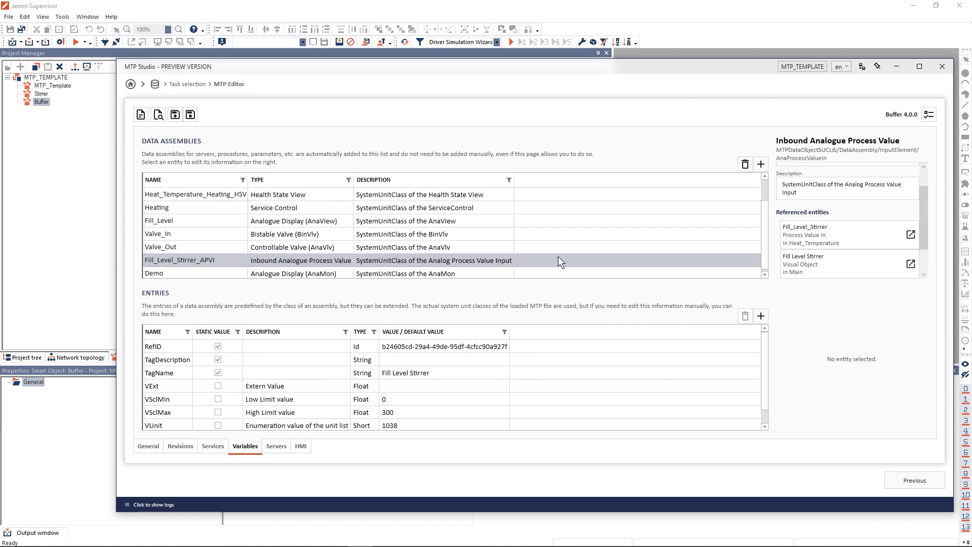
{"action": "left_click", "coordinate": [911, 235]}
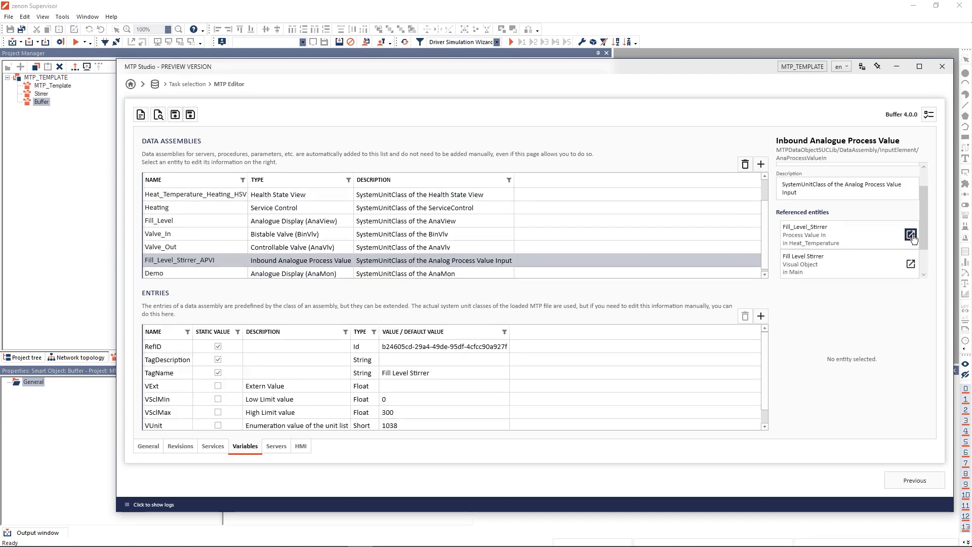
{"action": "left_click", "coordinate": [531, 255]}
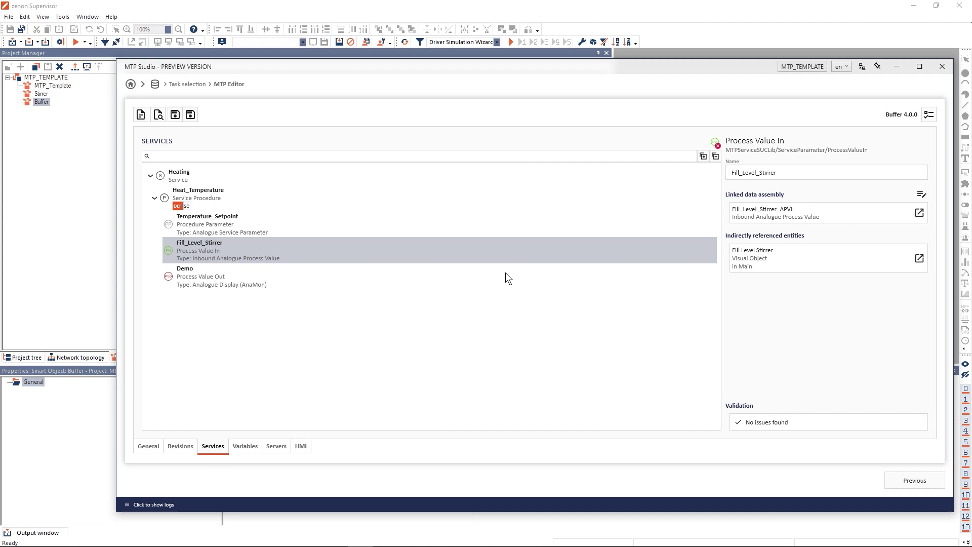
- Open the OPC-UA data item linked to Fill_Level_Stirrer_APVI's VExt variable
{"action": "left_click", "coordinate": [241, 448]}
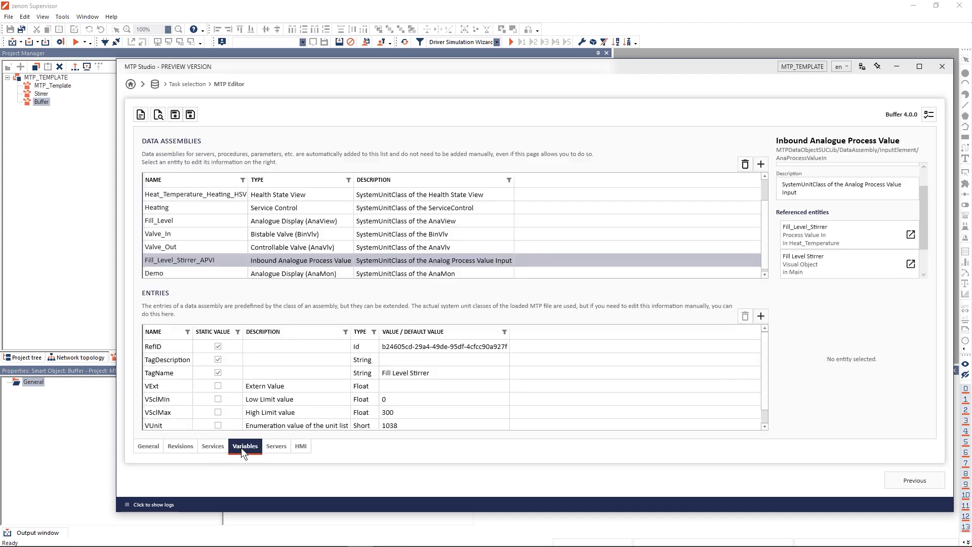
{"action": "left_click", "coordinate": [275, 388]}
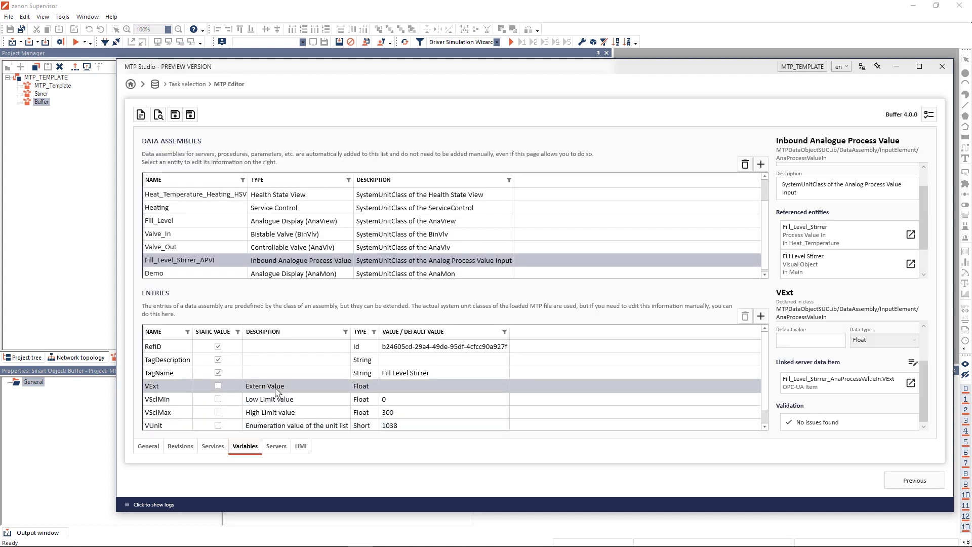
{"action": "left_click", "coordinate": [910, 384]}
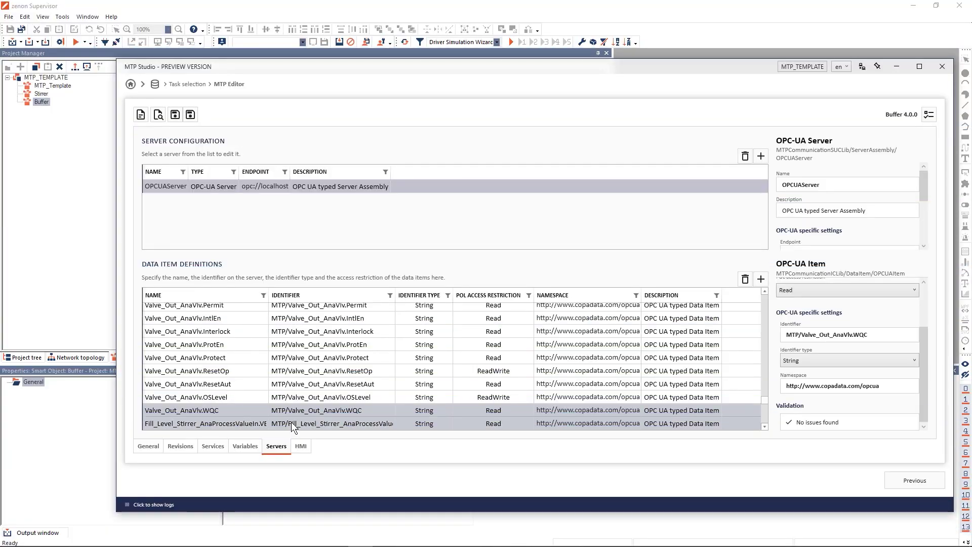
- Set the VExt data item's POL access restriction to ReadWrite
{"action": "left_click", "coordinate": [291, 423]}
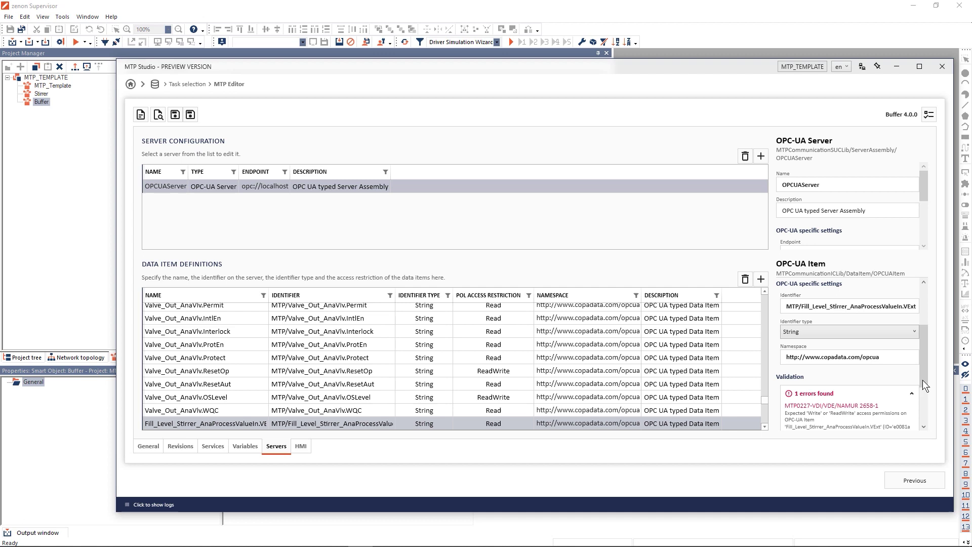
{"action": "scroll", "coordinate": [923, 427], "scroll_direction": "down", "scroll_amount": 2}
{"action": "scroll", "coordinate": [921, 397], "scroll_direction": "up", "scroll_amount": 1}
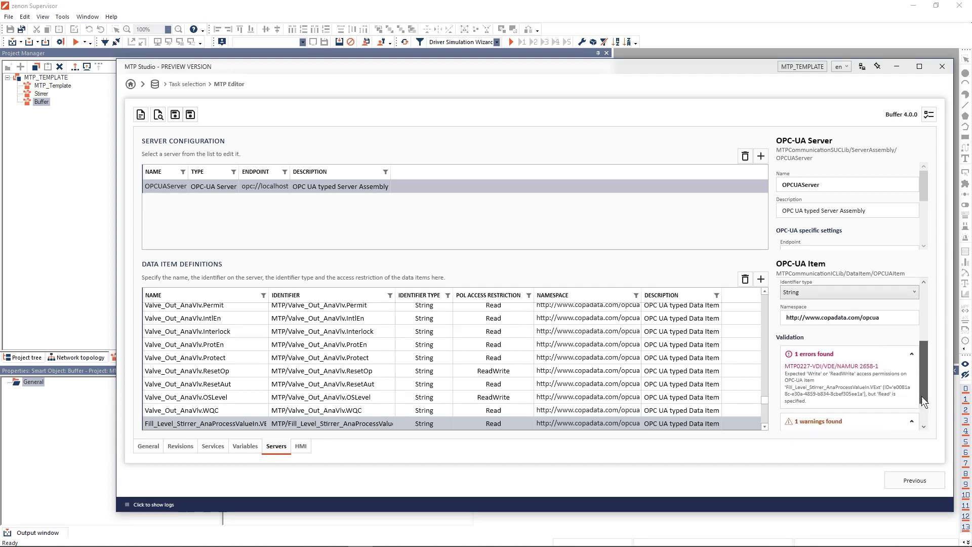
{"action": "scroll", "coordinate": [921, 357], "scroll_direction": "up", "scroll_amount": 1}
{"action": "scroll", "coordinate": [921, 352], "scroll_direction": "up", "scroll_amount": 1}
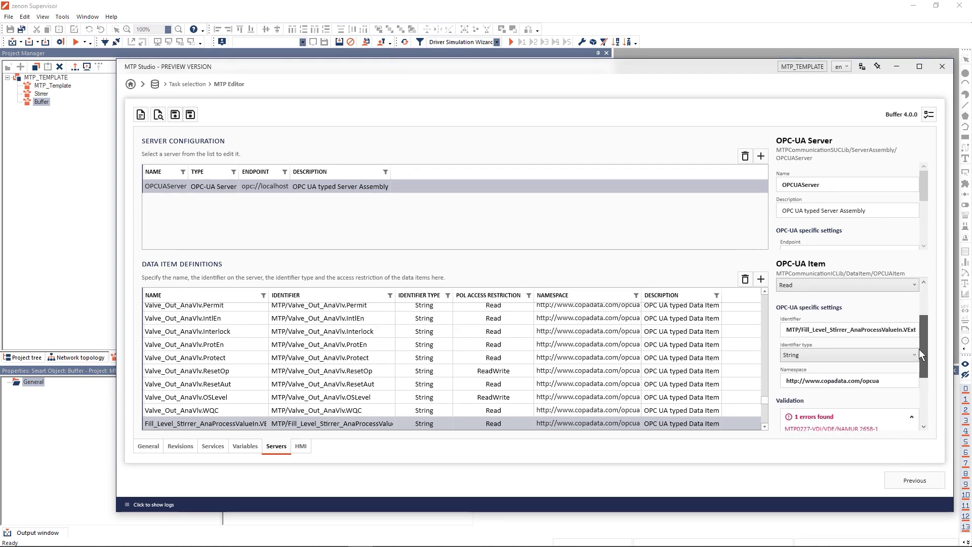
{"action": "left_click", "coordinate": [849, 283]}
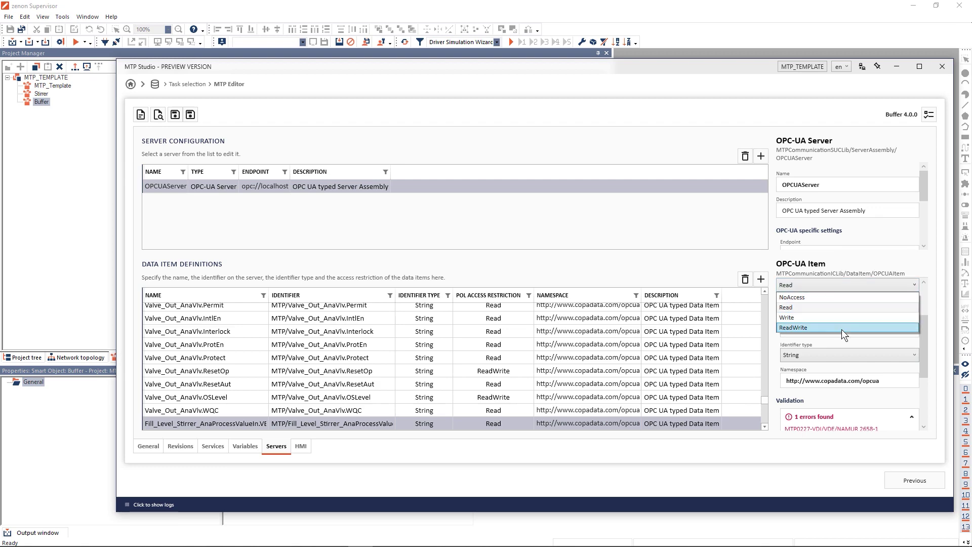
{"action": "left_click", "coordinate": [841, 328]}
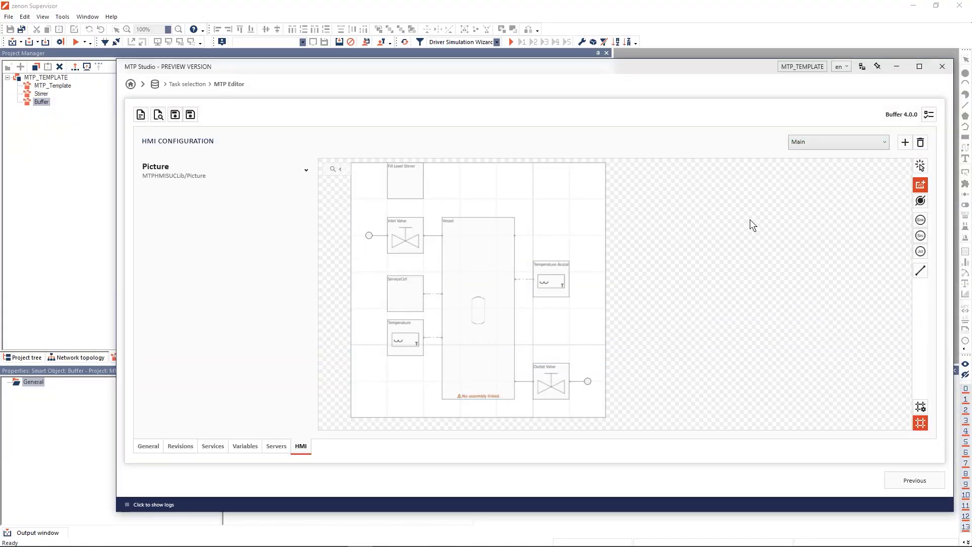
- Place 'Fill Level Actual' above Temperature Actual and link it to Fill_Level (AnaView)
{"action": "left_click", "coordinate": [543, 232]}
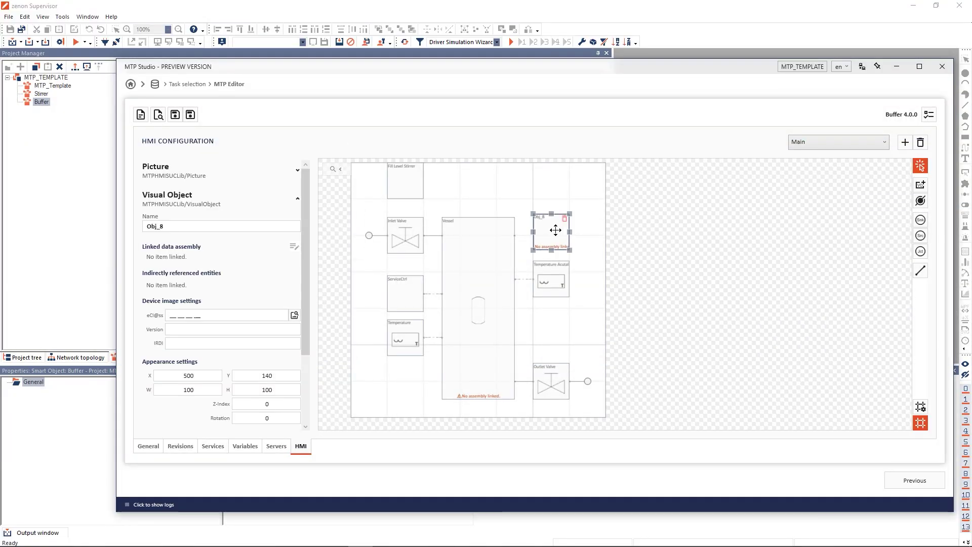
{"action": "left_click_drag", "start_coordinate": [166, 227], "coordinate": [140, 234]}
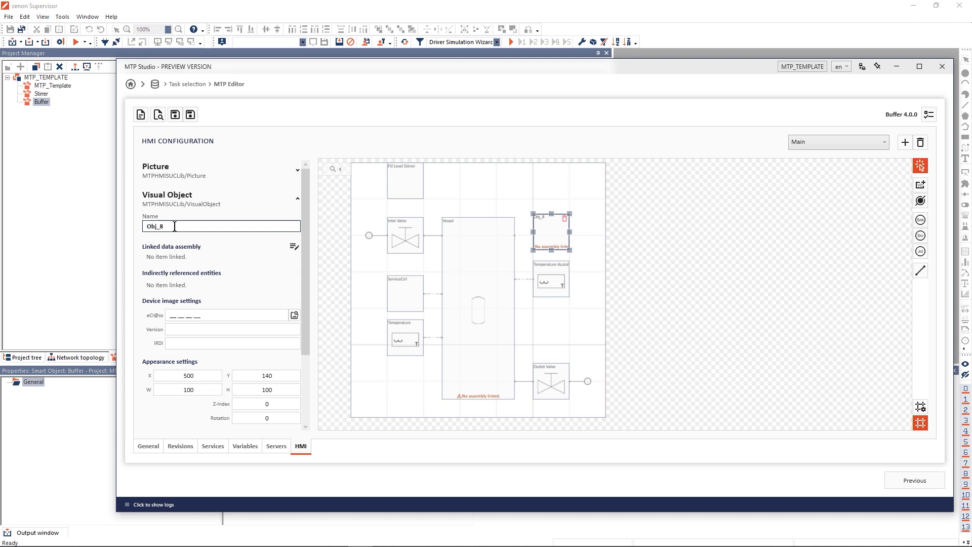
{"action": "type", "text": "Fill Level Actual"}
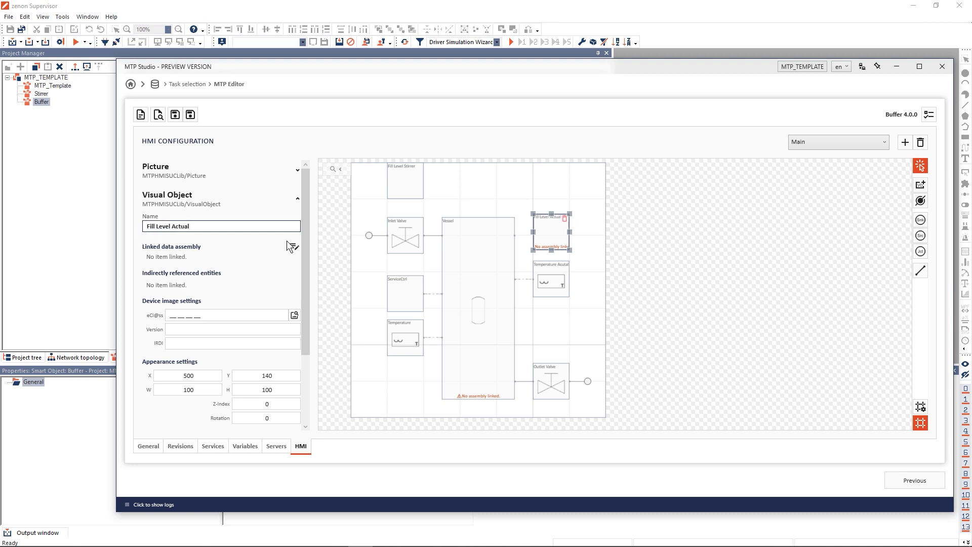
{"action": "left_click", "coordinate": [294, 246]}
{"action": "left_click", "coordinate": [449, 281]}
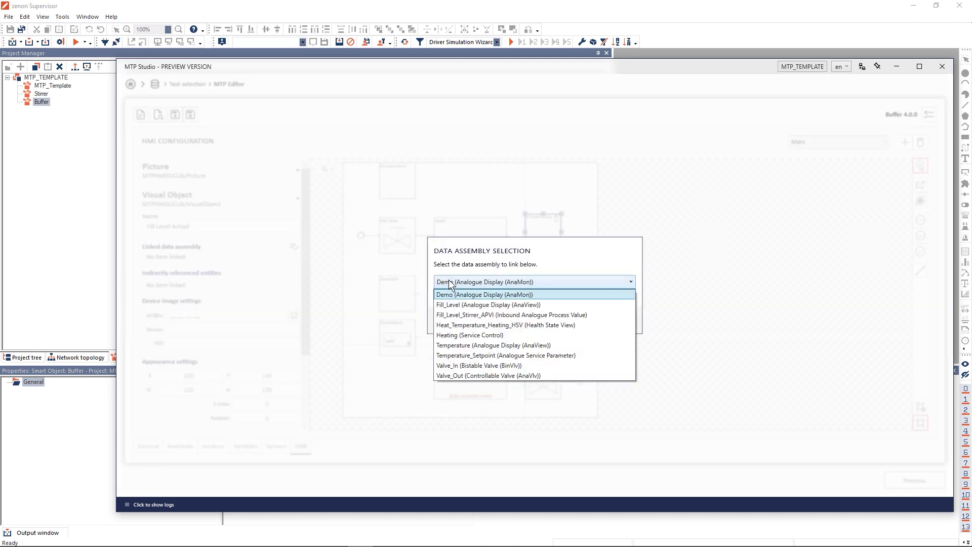
{"action": "left_click", "coordinate": [458, 302]}
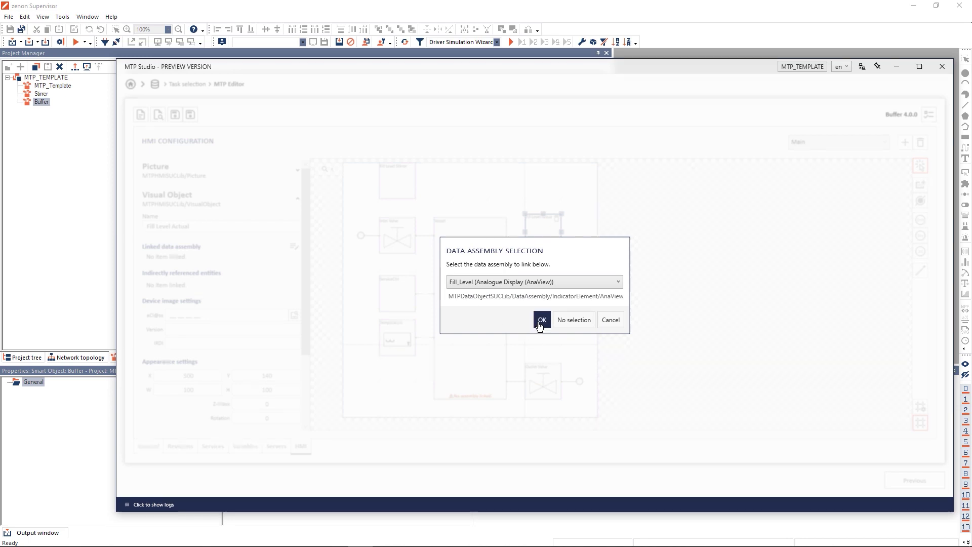
{"action": "left_click", "coordinate": [541, 320]}
{"action": "left_click", "coordinate": [921, 201]}
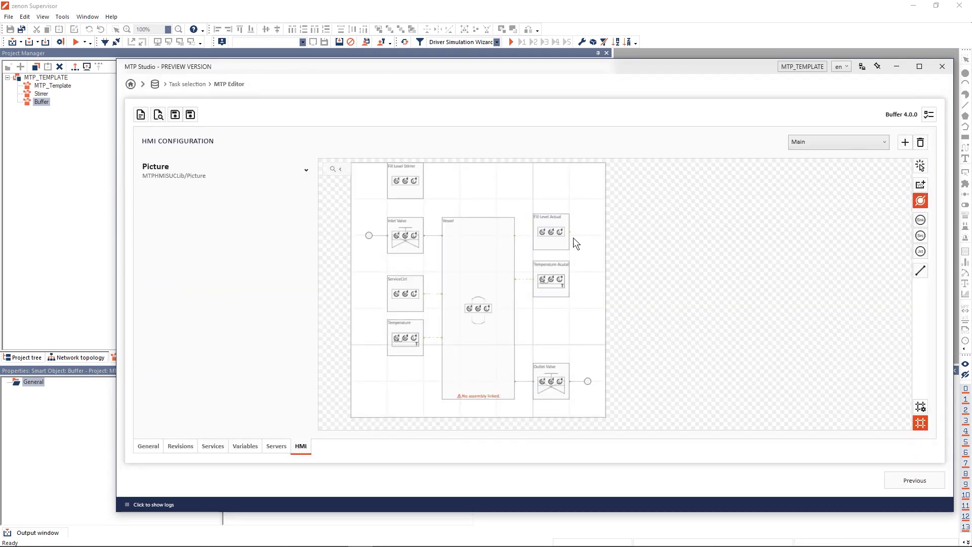
- Add a port on Fill Level Actual, draw a line from the Vessel to it, and validate
{"action": "left_click", "coordinate": [571, 250]}
{"action": "left_click_drag", "start_coordinate": [525, 249], "coordinate": [529, 235]}
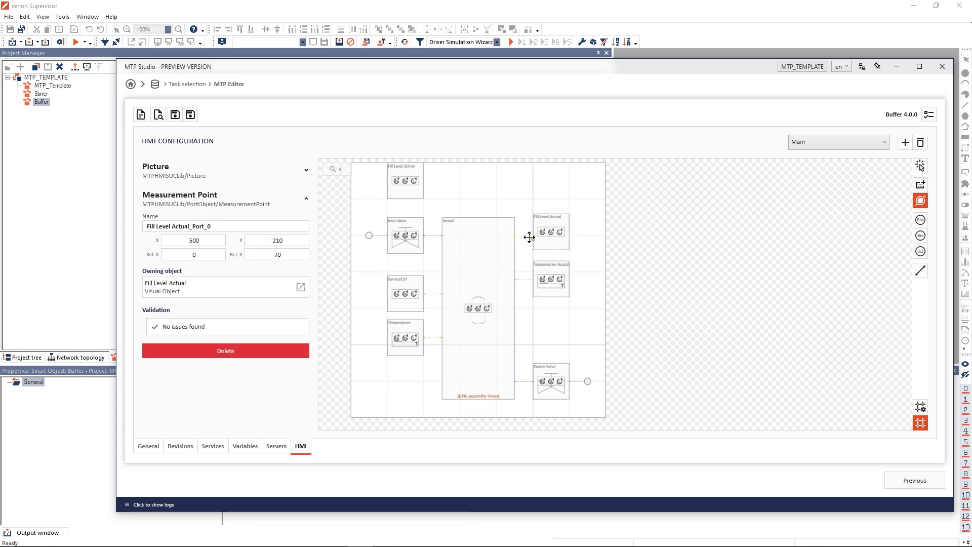
{"action": "left_click", "coordinate": [922, 272]}
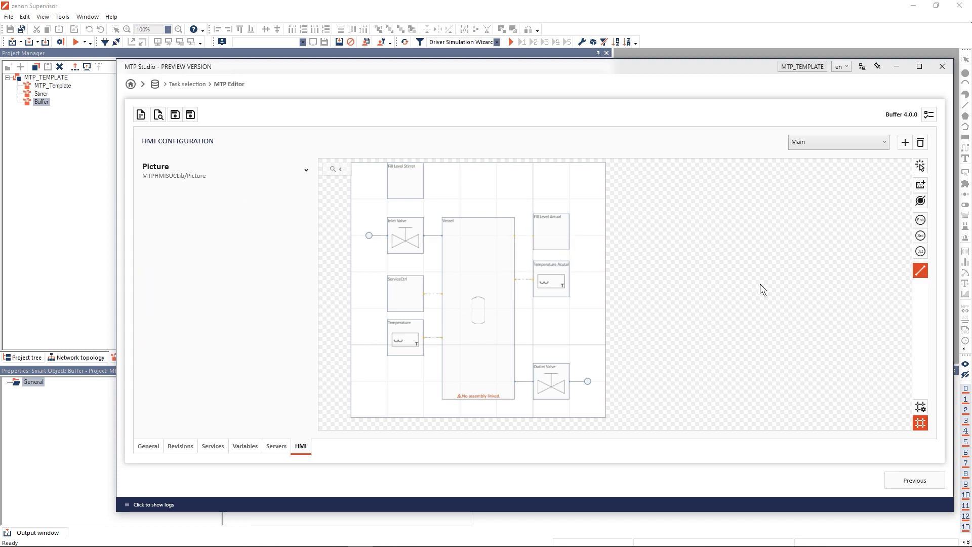
{"action": "left_click_drag", "start_coordinate": [516, 236], "coordinate": [538, 283]}
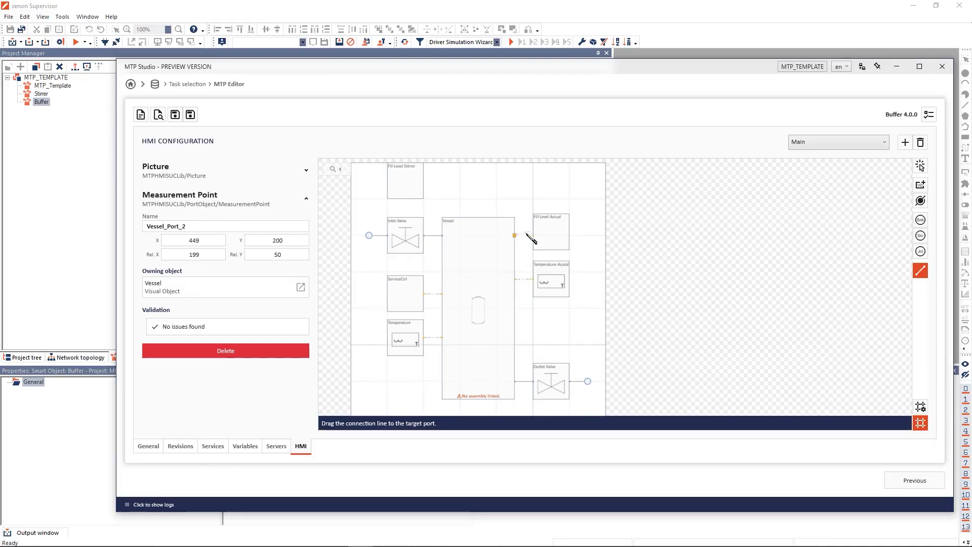
{"action": "left_click_drag", "start_coordinate": [537, 241], "coordinate": [539, 241]}
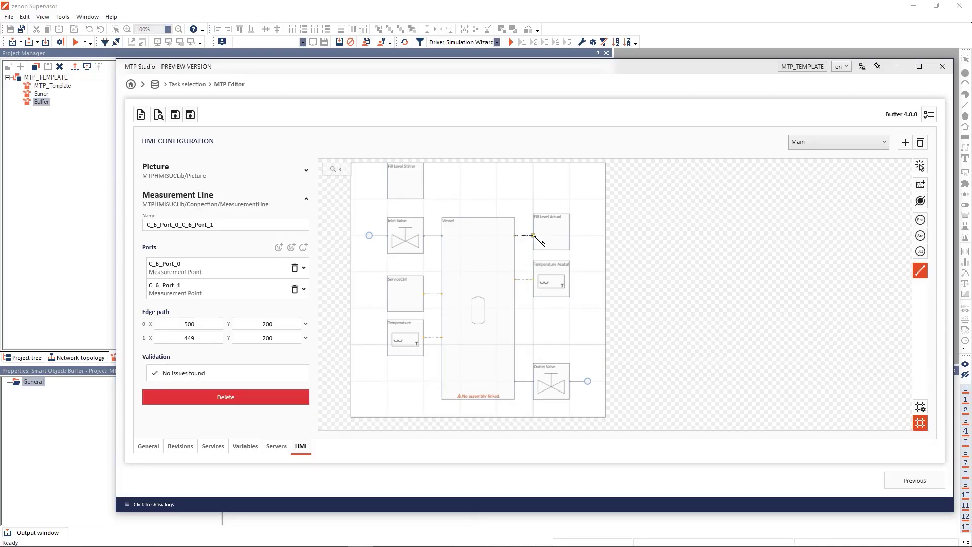
{"action": "left_click", "coordinate": [929, 116]}
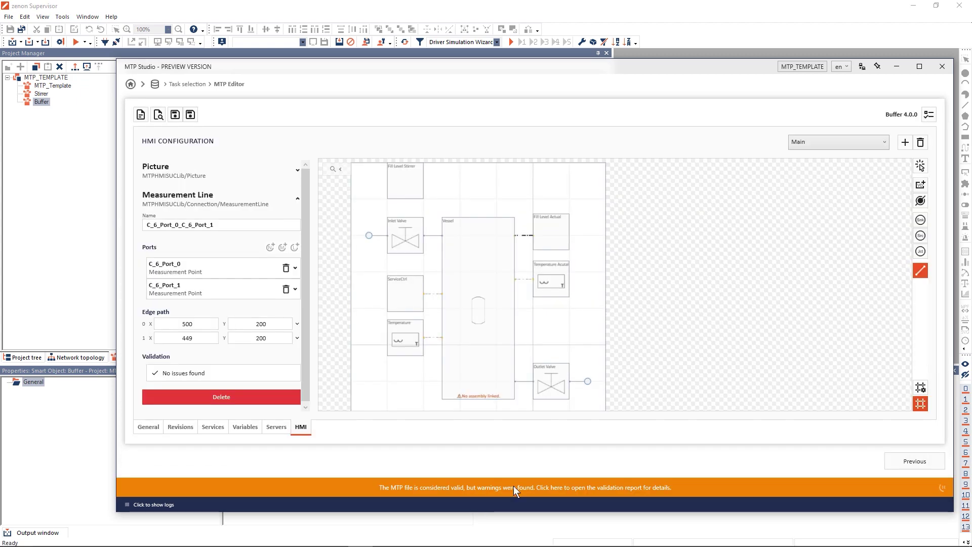
{"action": "left_click", "coordinate": [514, 488]}
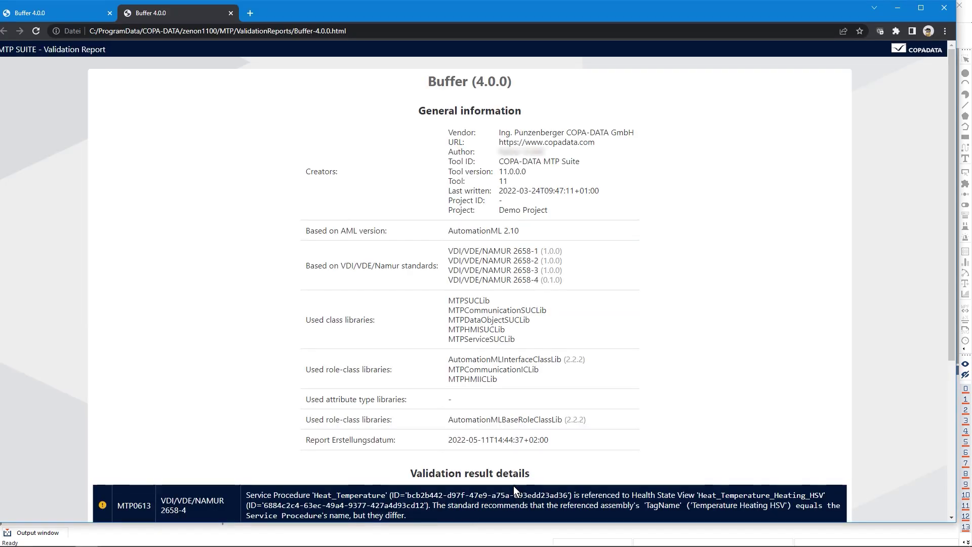